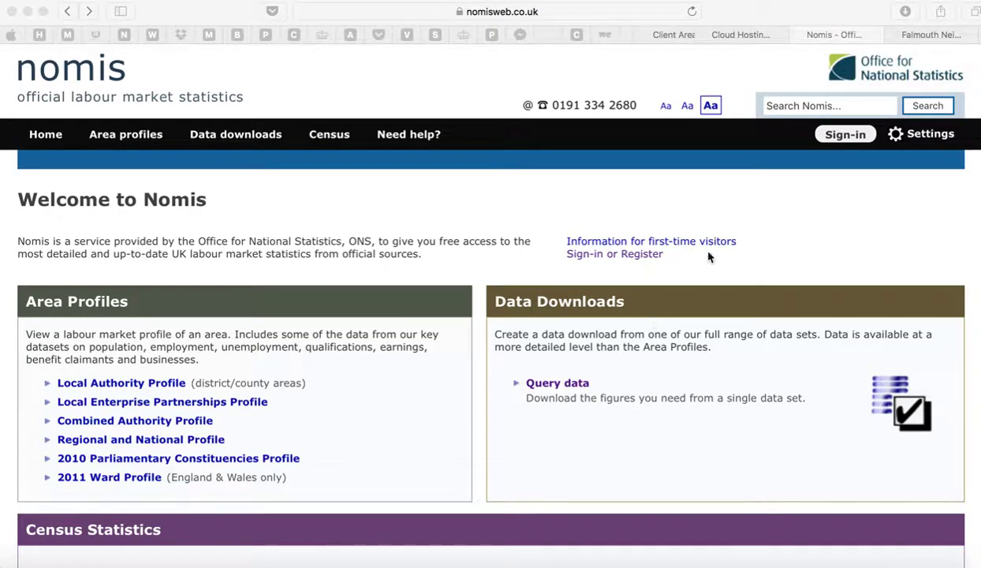
Step: Go to the Nomis account sign-in page from the Sign-in dropdown
left_click(854, 139)
mouse_move(849, 139)
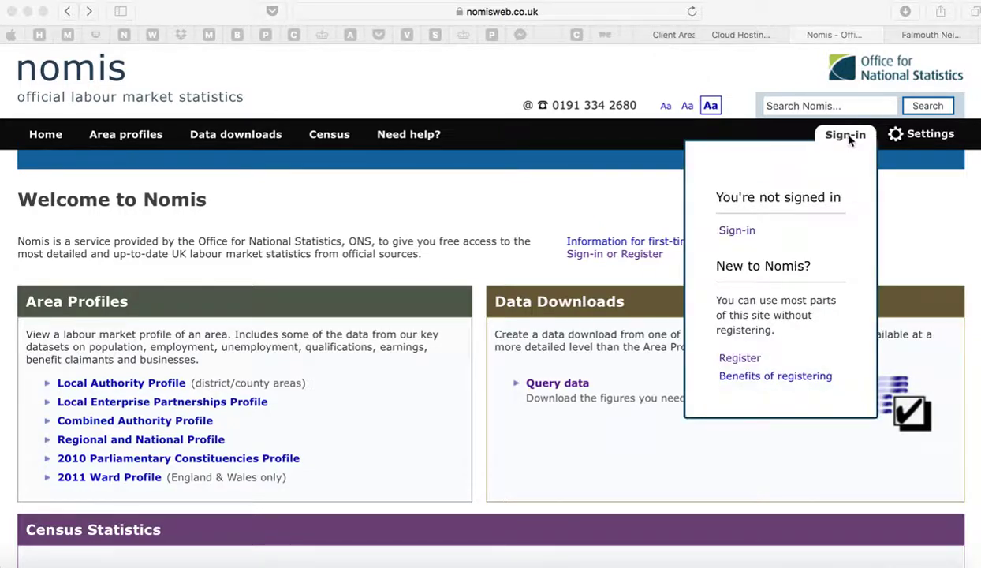
left_click(737, 231)
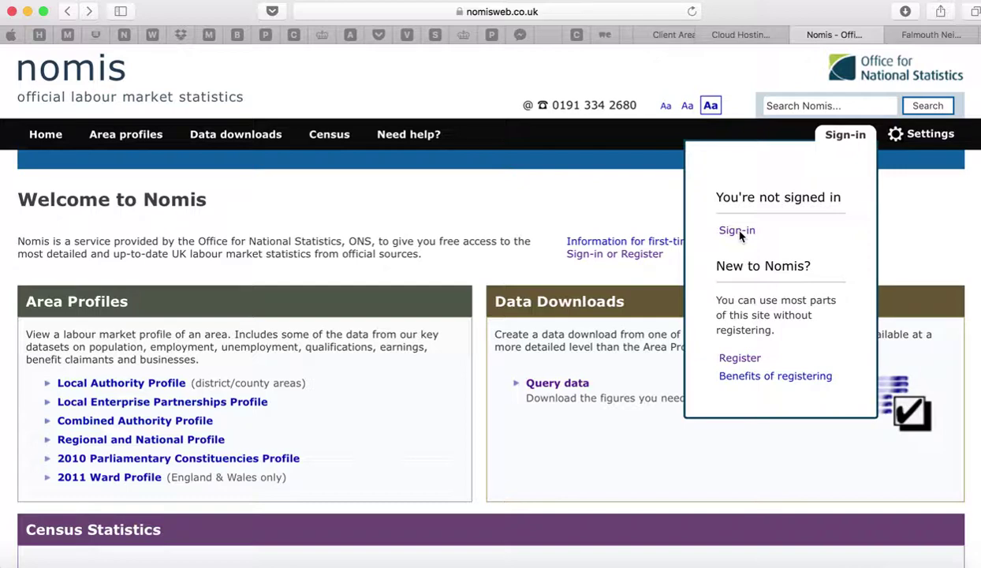
left_click(738, 231)
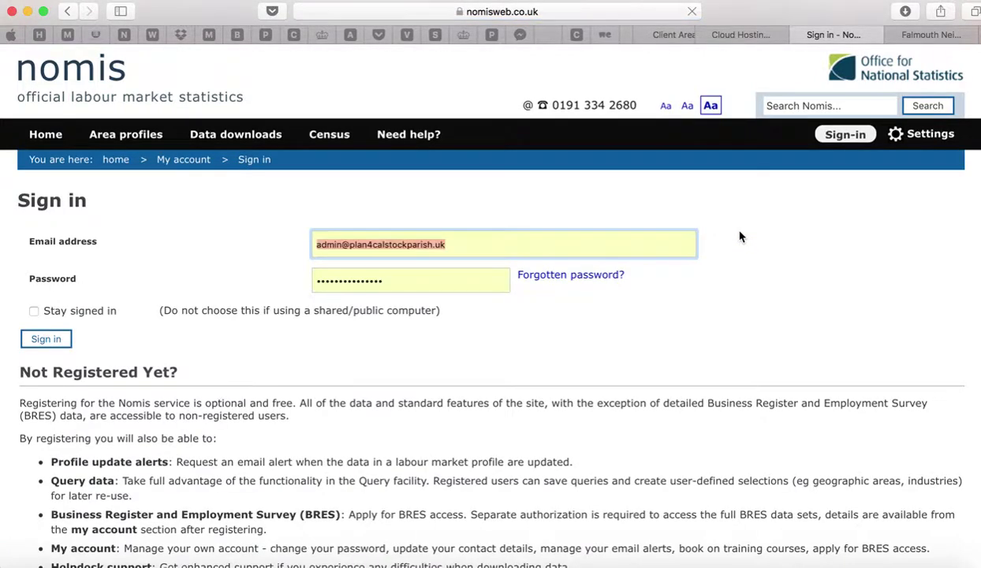
Step: Log in with the autofilled e-mail address and password
left_click(444, 242)
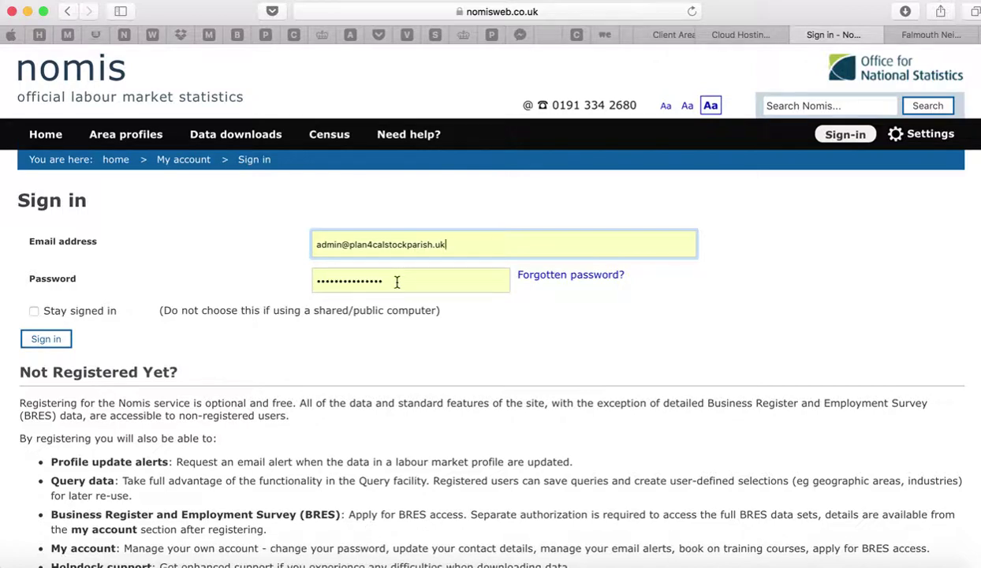
left_click(46, 341)
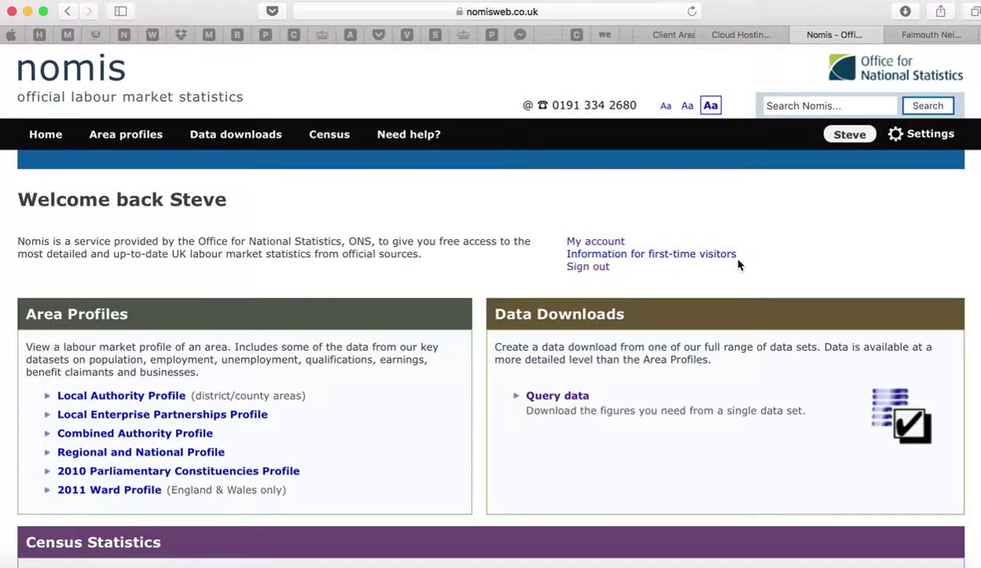
Step: Choose Query data under Data Downloads to reach Dataset Selection
scroll(741, 264, "down", 2)
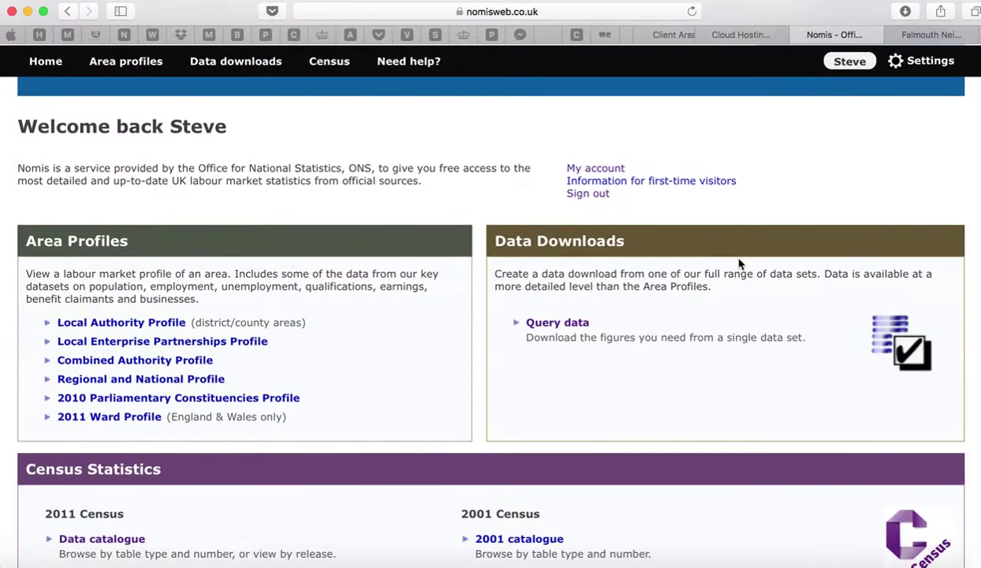
left_click(566, 324)
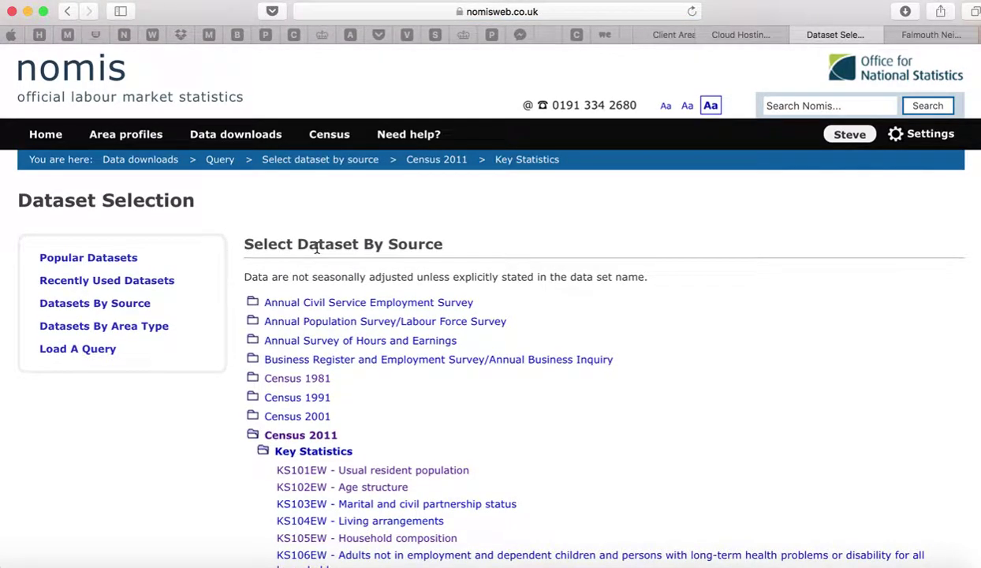
Step: Expand Census 2011 and list its Key Statistics tables in Datasets By Source
scroll(591, 345, "down", 3)
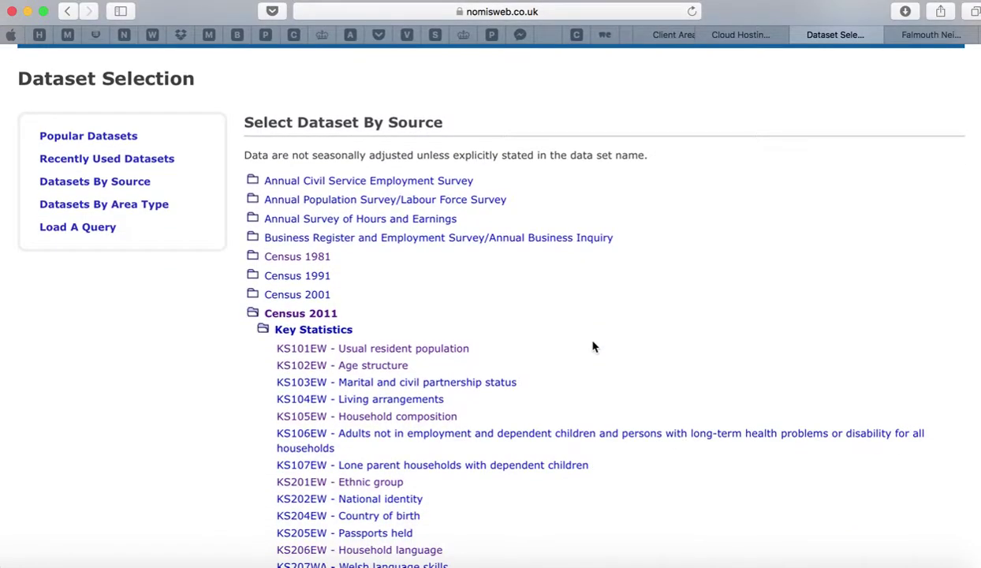
scroll(591, 346, "down", 2)
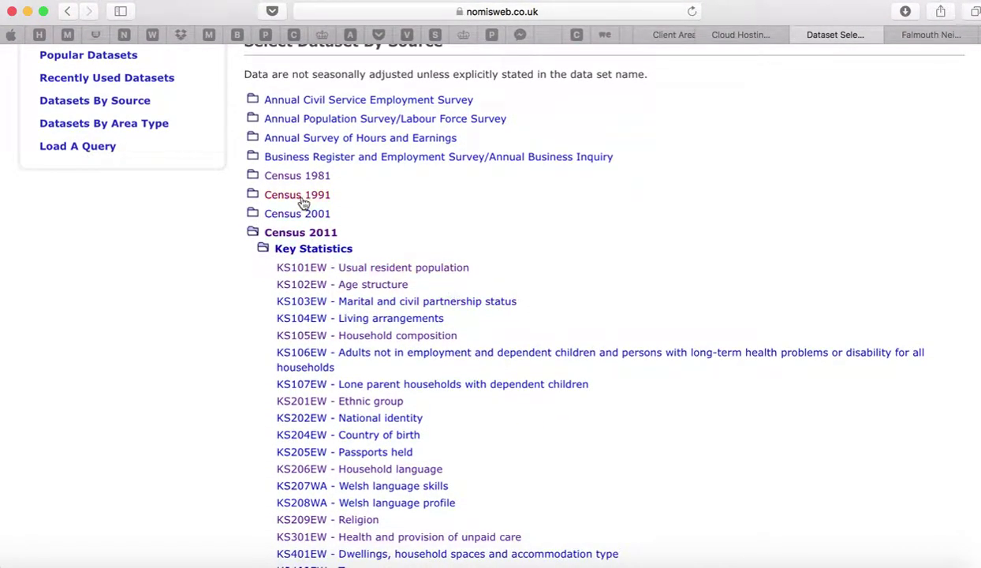
left_click(307, 125)
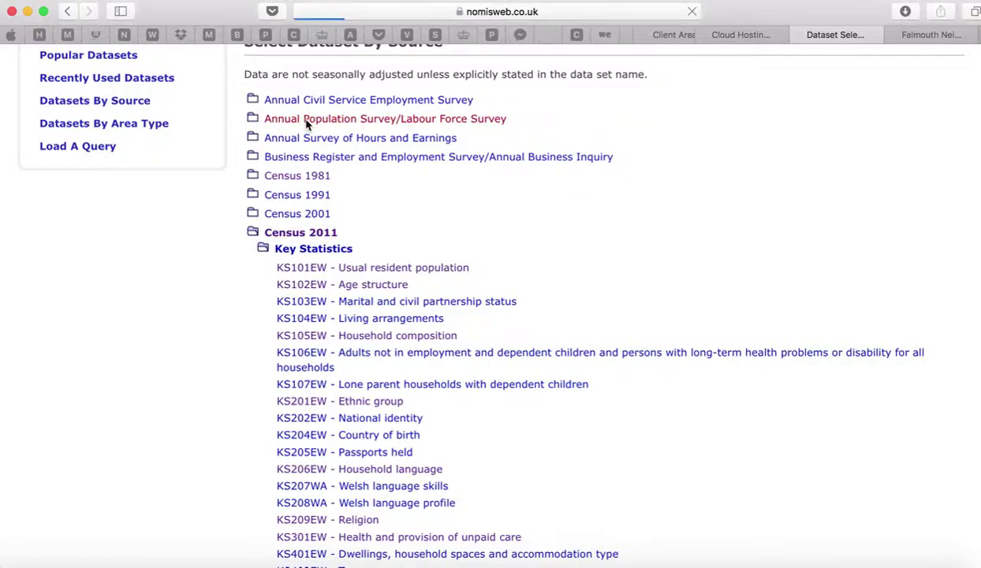
scroll(363, 229, "down", 6)
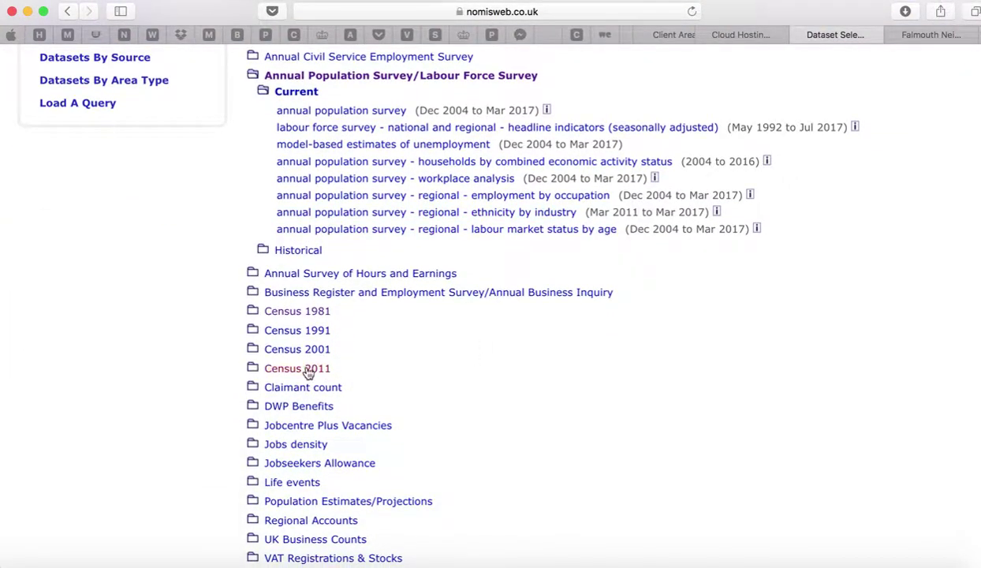
left_click(306, 370)
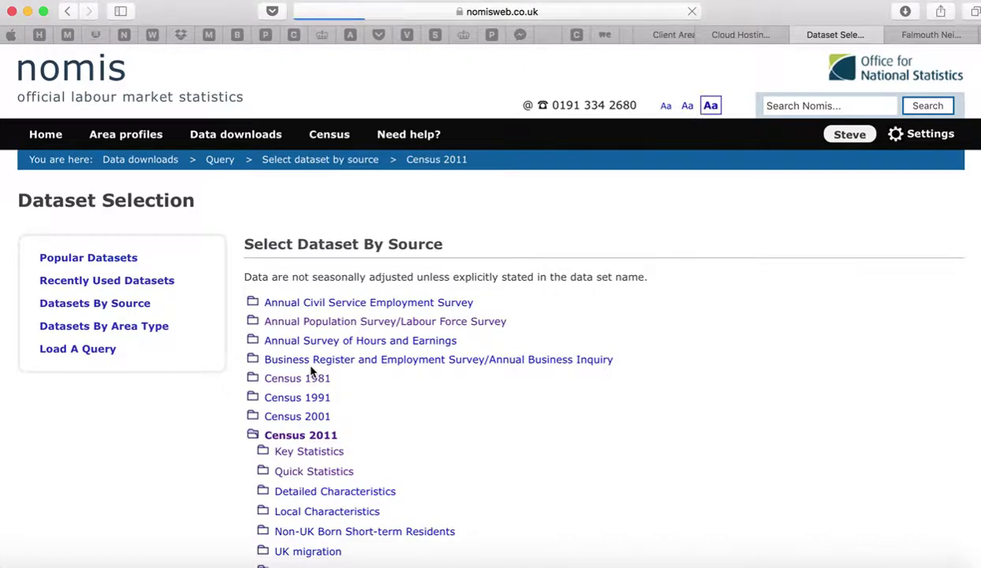
scroll(308, 372, "down", 4)
scroll(311, 370, "down", 2)
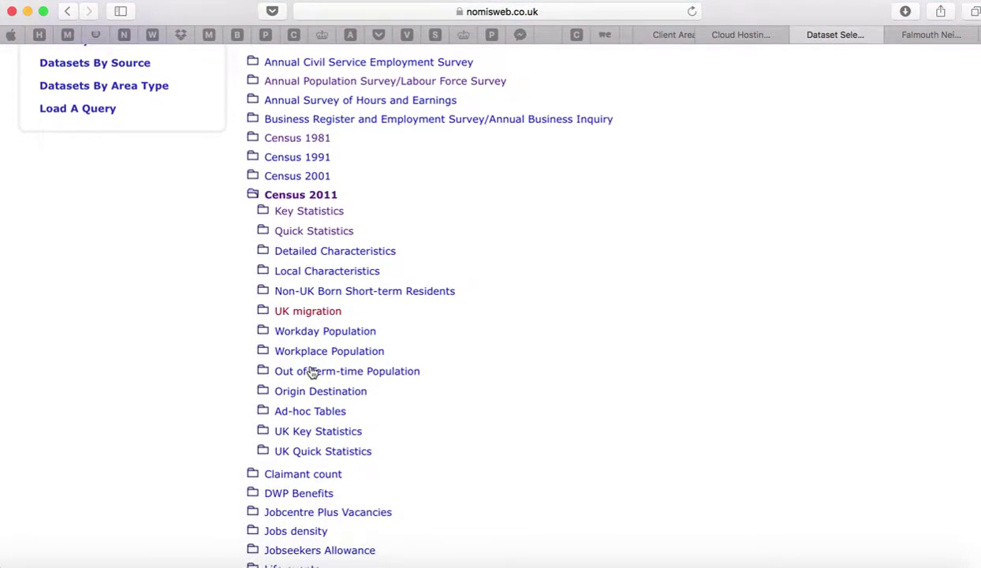
left_click(302, 212)
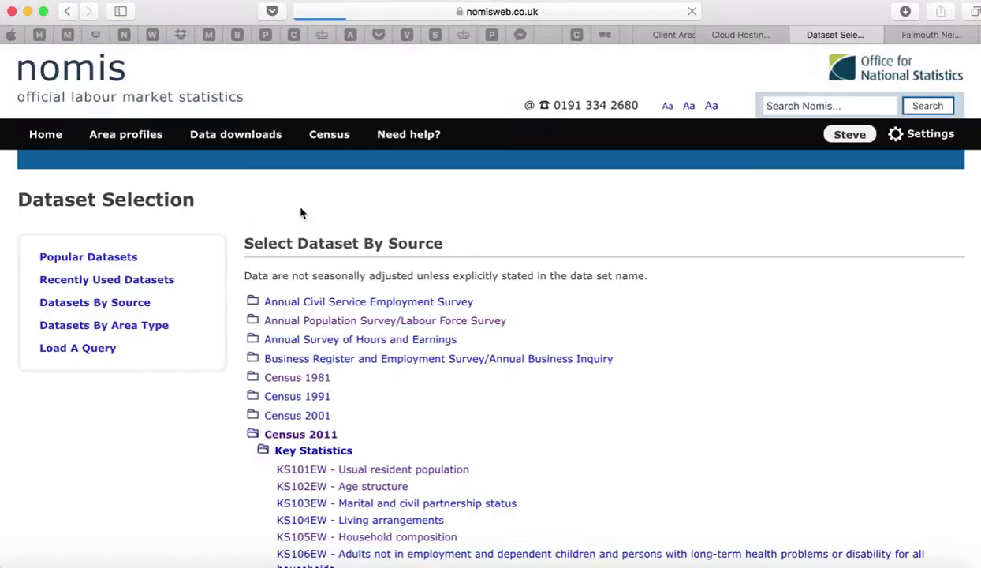
Step: Pick KS301EW - Health and provision of unpaid care from the Key Statistics list
scroll(302, 212, "down", 5)
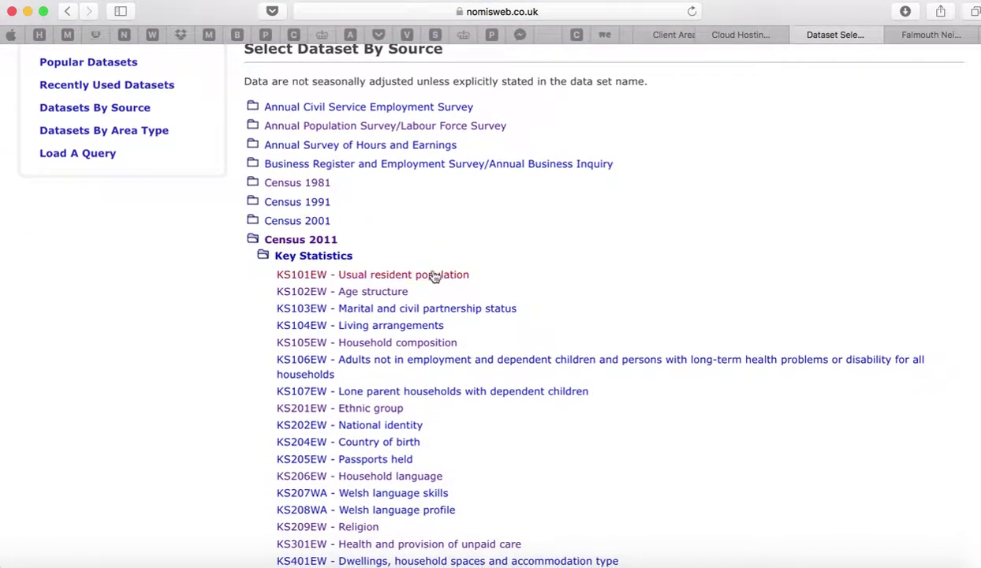
scroll(438, 277, "down", 2)
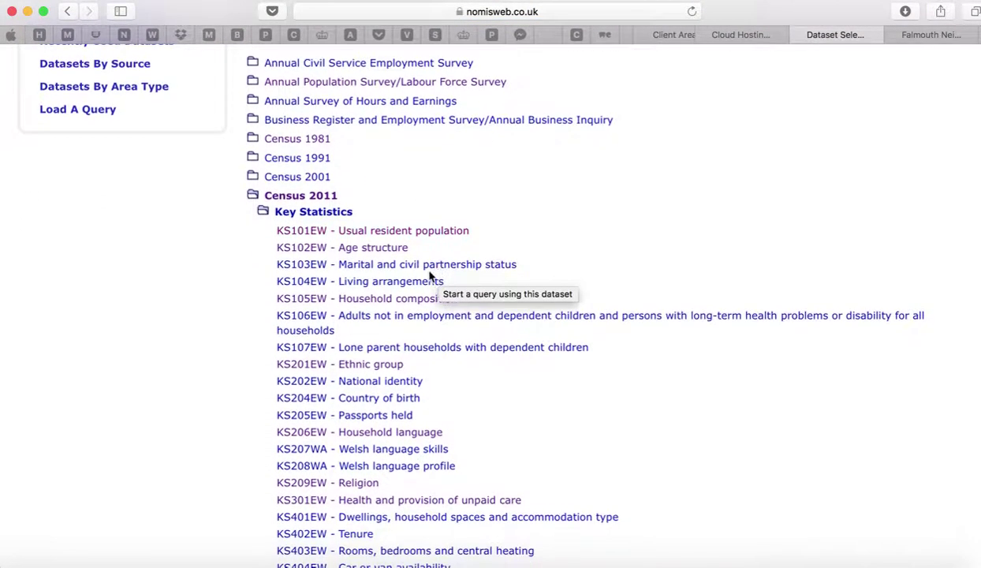
scroll(416, 276, "down", 4)
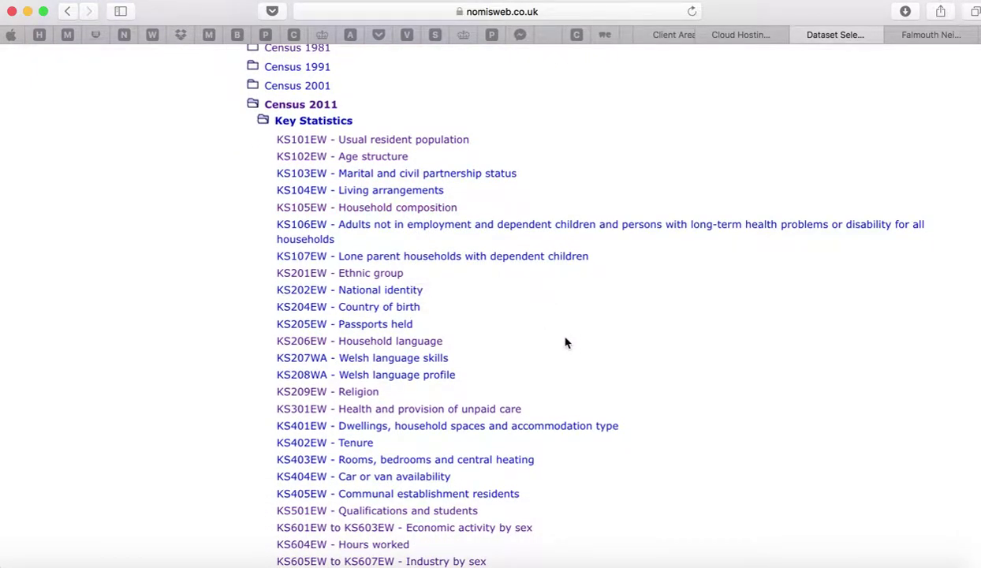
scroll(564, 342, "down", 2)
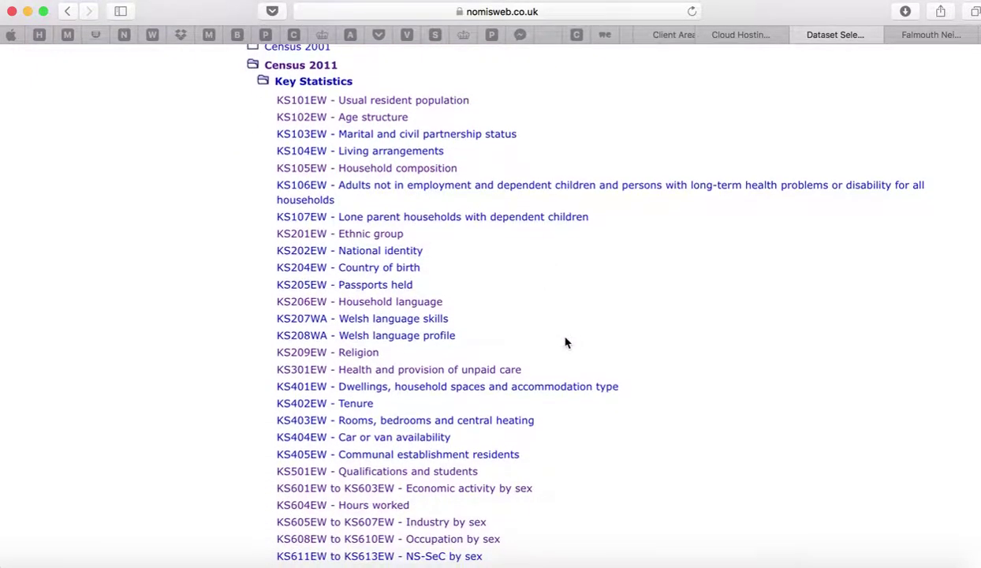
left_click(426, 370)
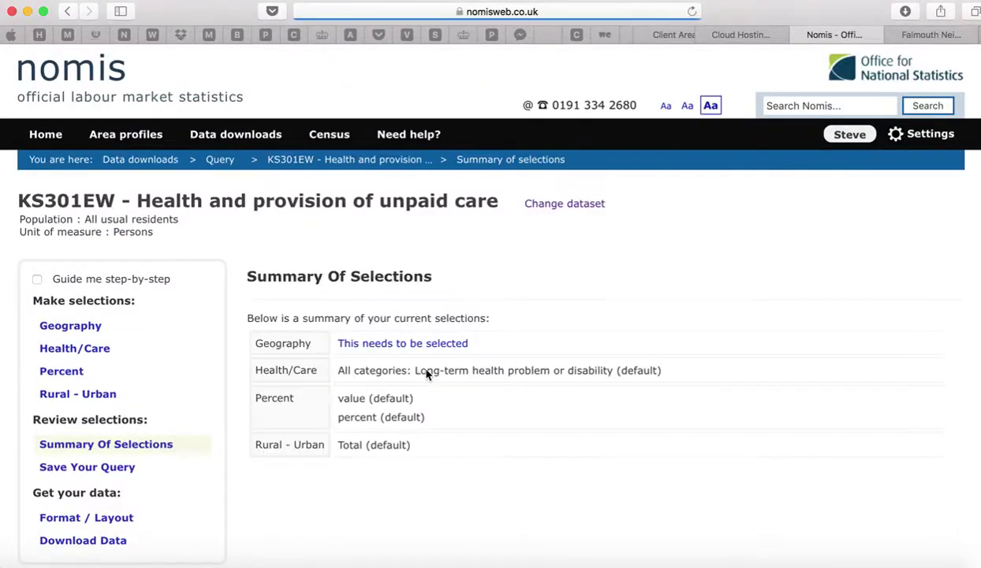
Step: Follow Geography's 'This needs to be selected' link in the Summary of Selections
scroll(426, 374, "down", 2)
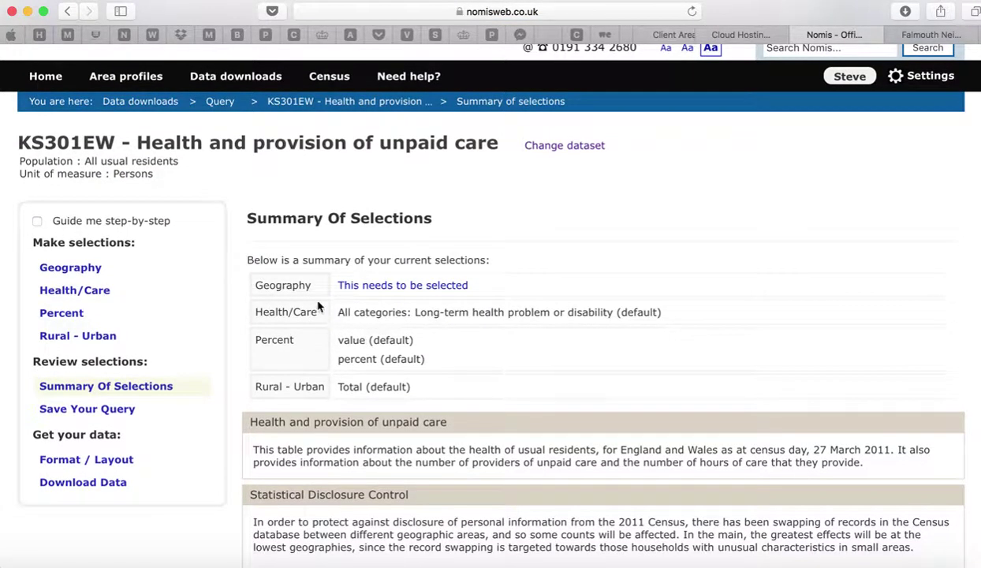
left_click(392, 288)
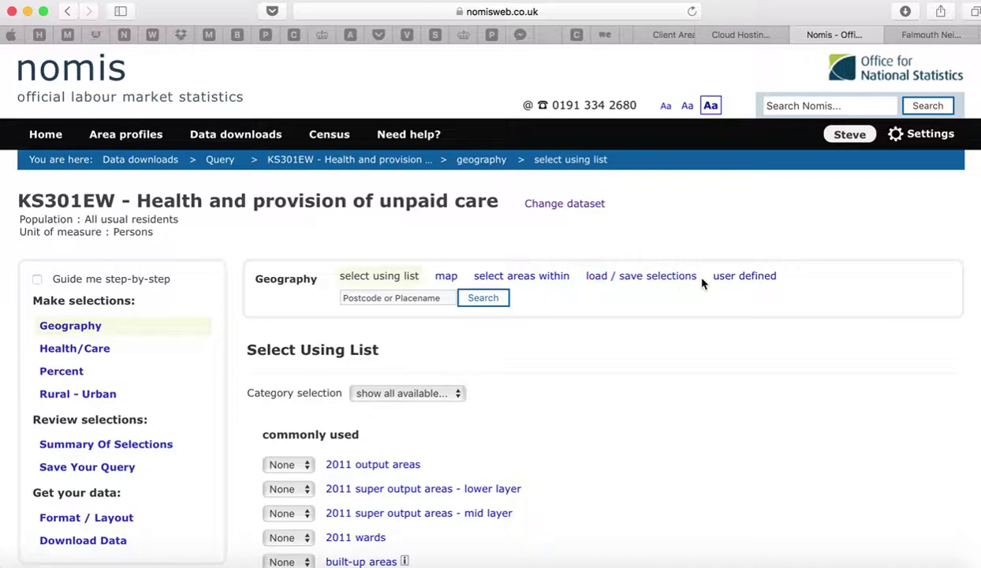
Step: Load the saved 'Calstock 2011' area list from load / save selections
left_click(650, 277)
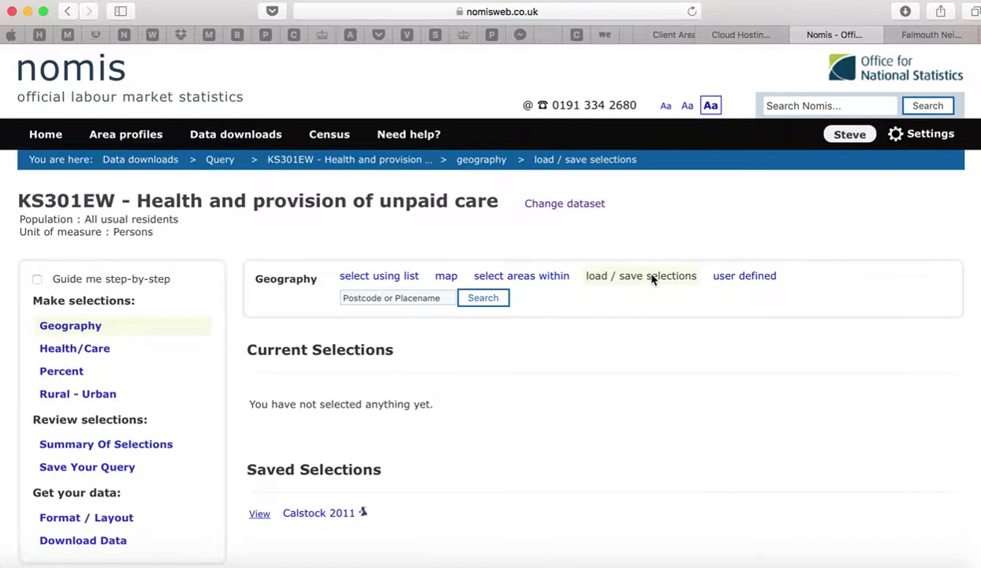
scroll(651, 278, "down", 5)
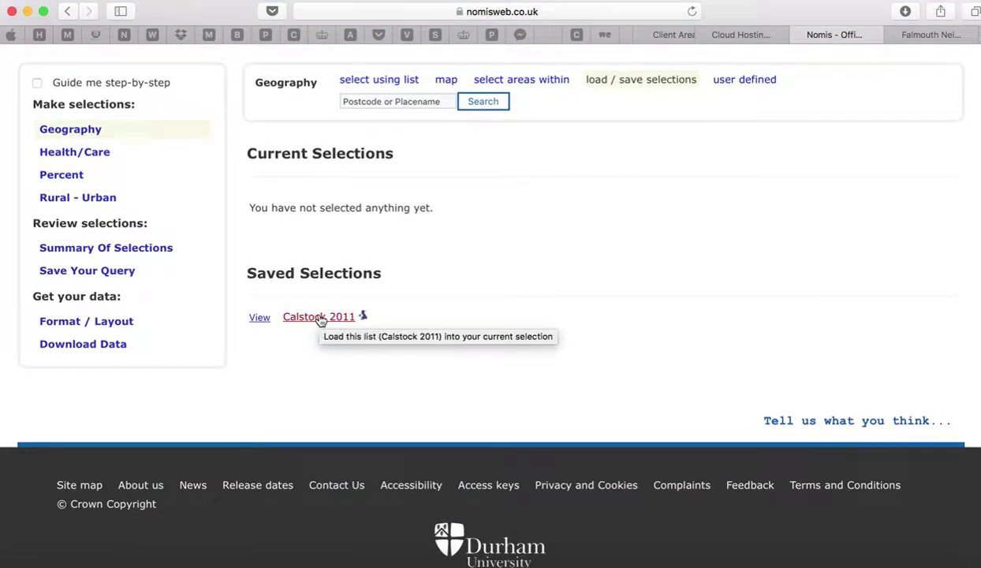
left_click(319, 317)
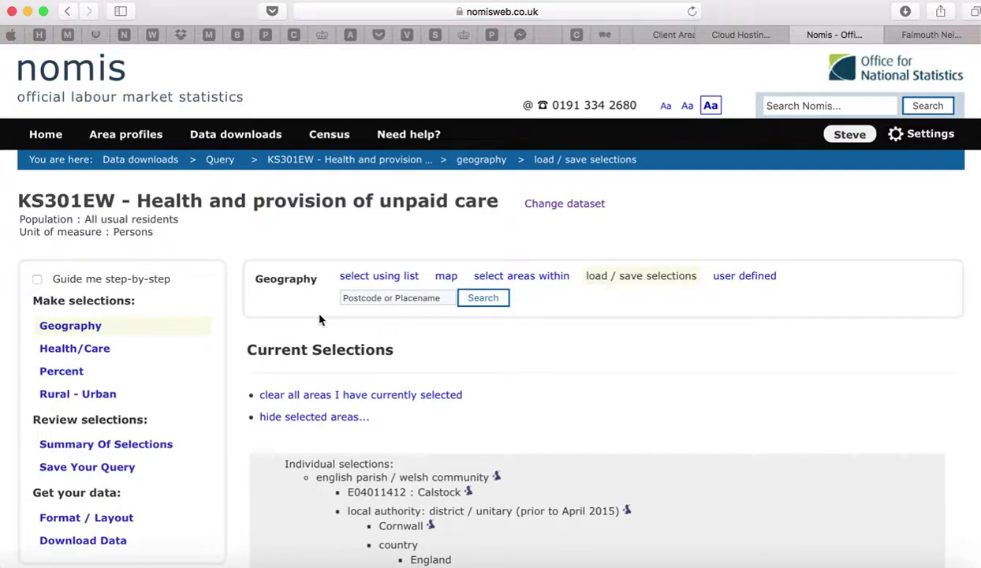
scroll(320, 317, "down", 5)
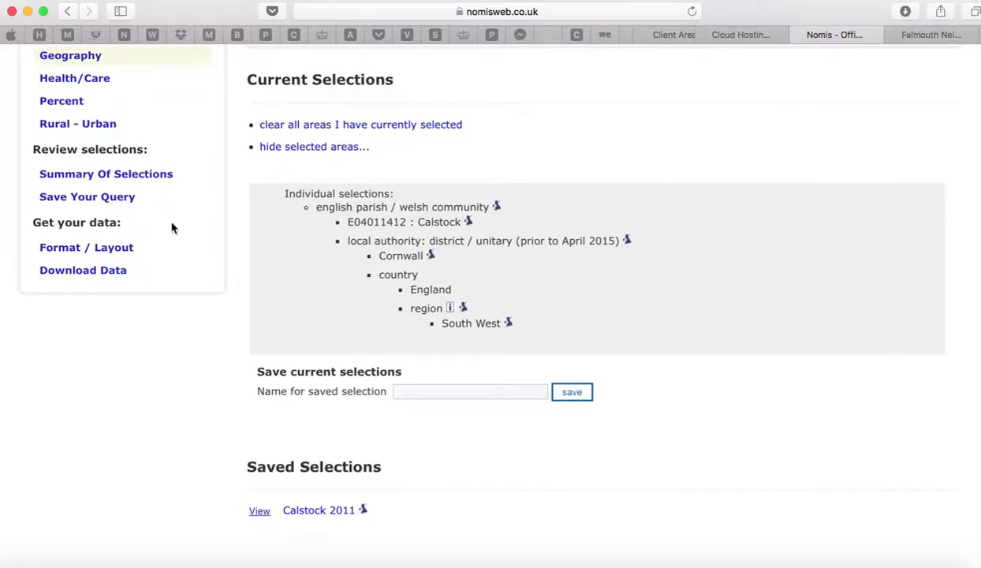
scroll(172, 228, "up", 2)
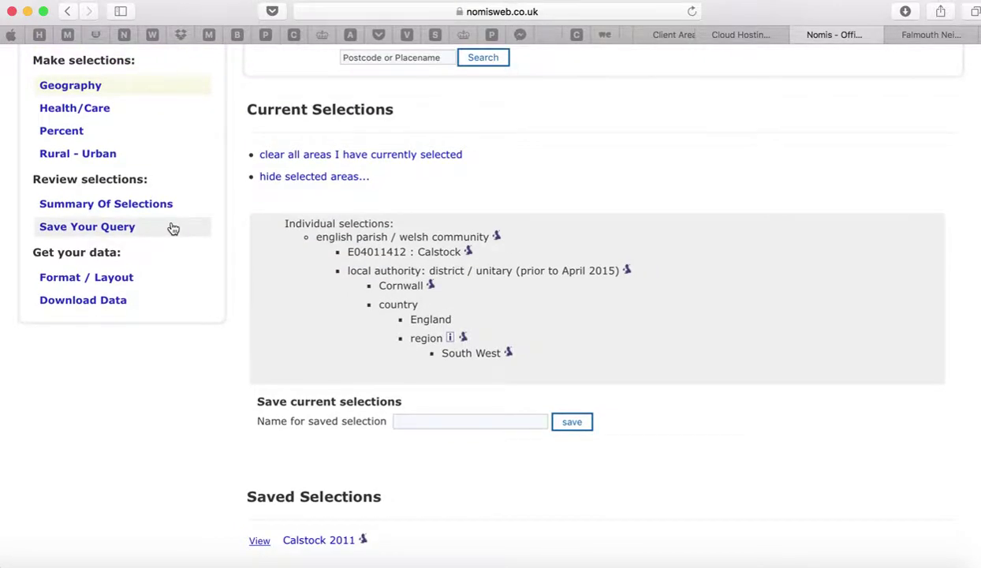
scroll(171, 228, "up", 2)
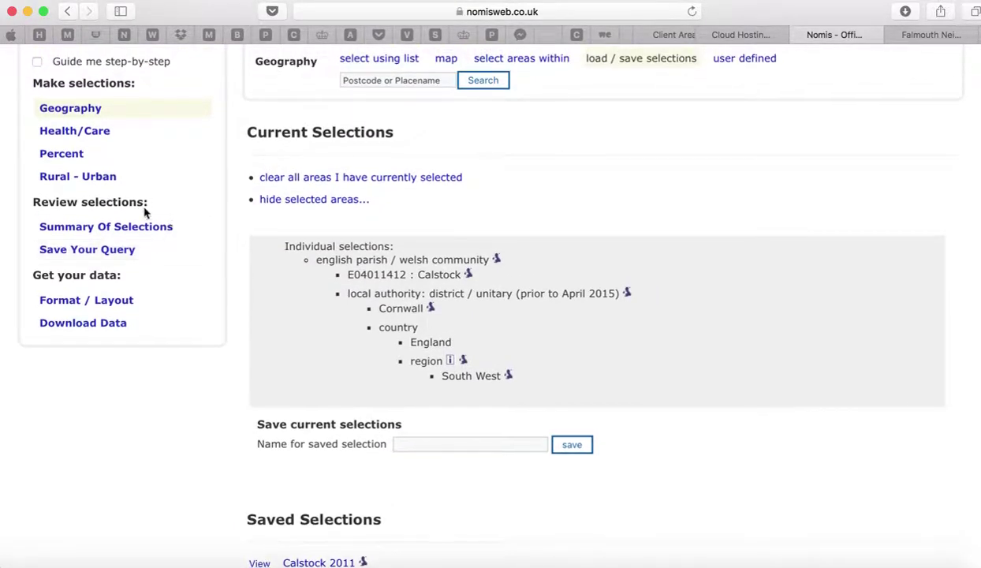
Step: Tick all Health/Care categories using 'Tick to select columns'
left_click(65, 136)
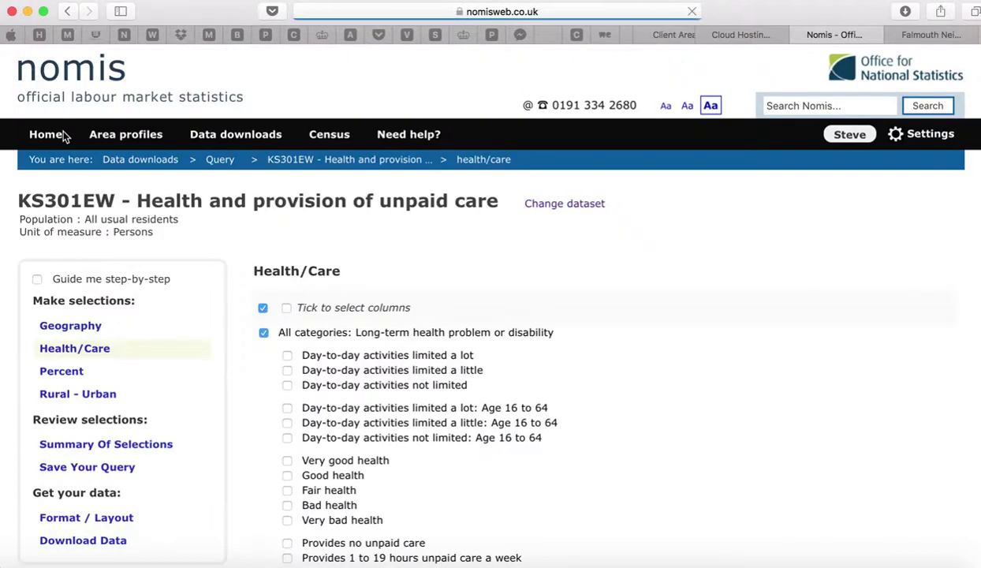
scroll(627, 276, "down", 4)
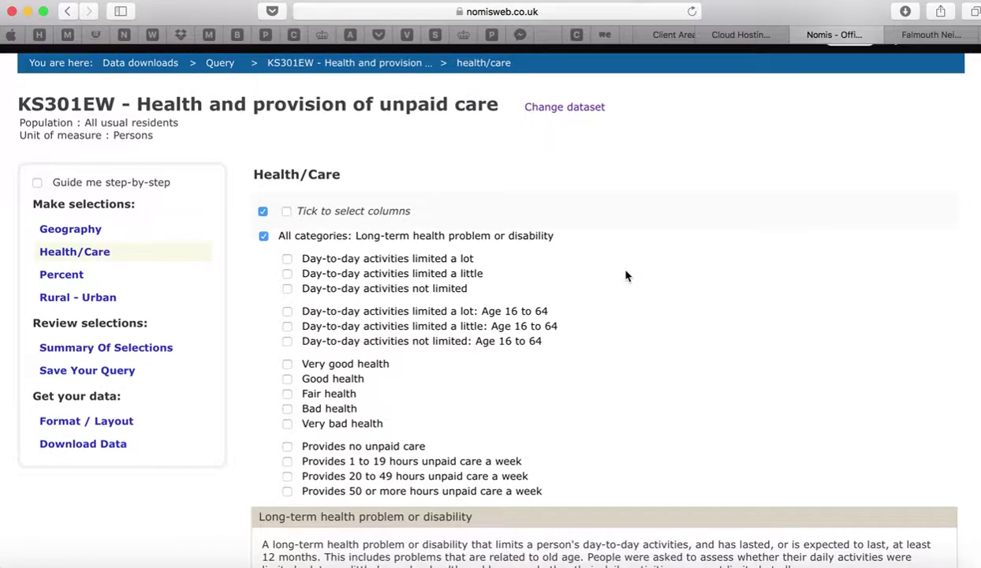
scroll(627, 276, "down", 1)
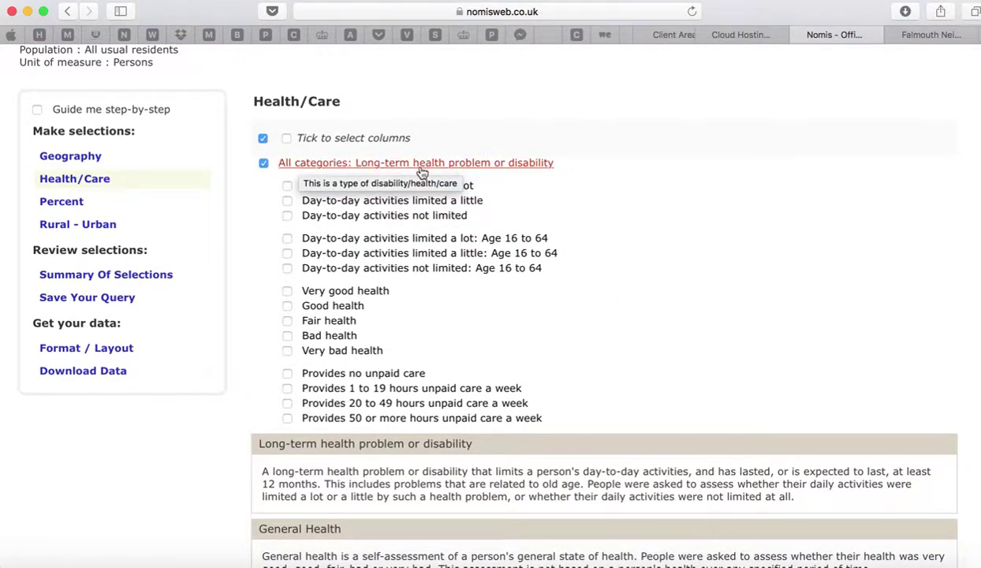
left_click(286, 138)
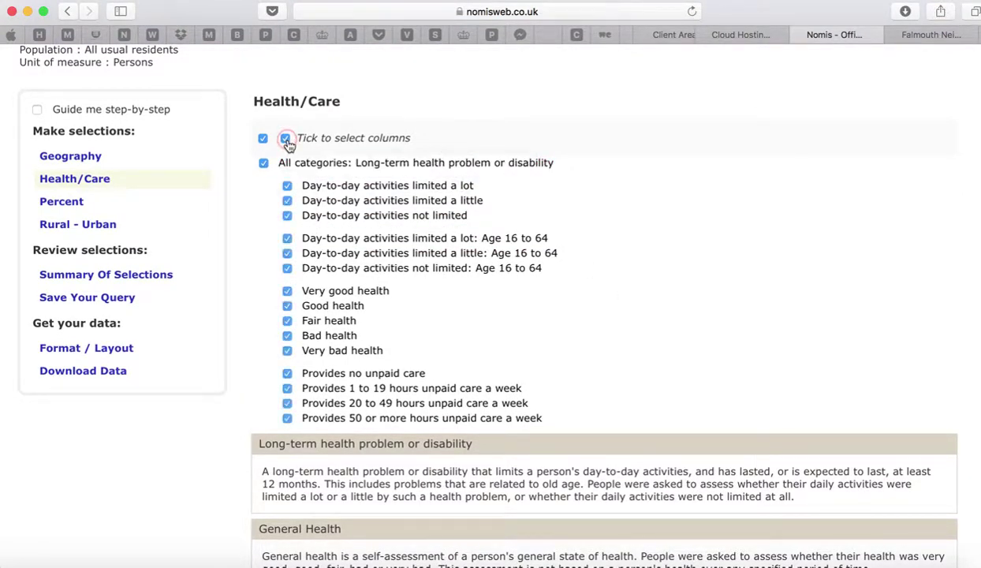
left_click(60, 207)
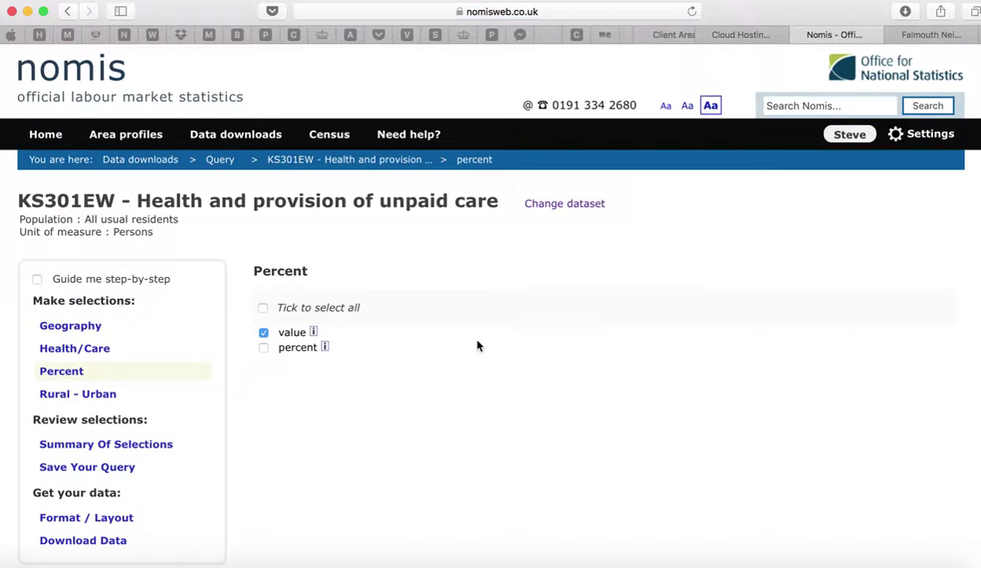
Step: Tick both value and percent in the Percent options
scroll(481, 346, "down", 2)
left_click(263, 272)
scroll(339, 329, "up", 1)
scroll(315, 308, "down", 2)
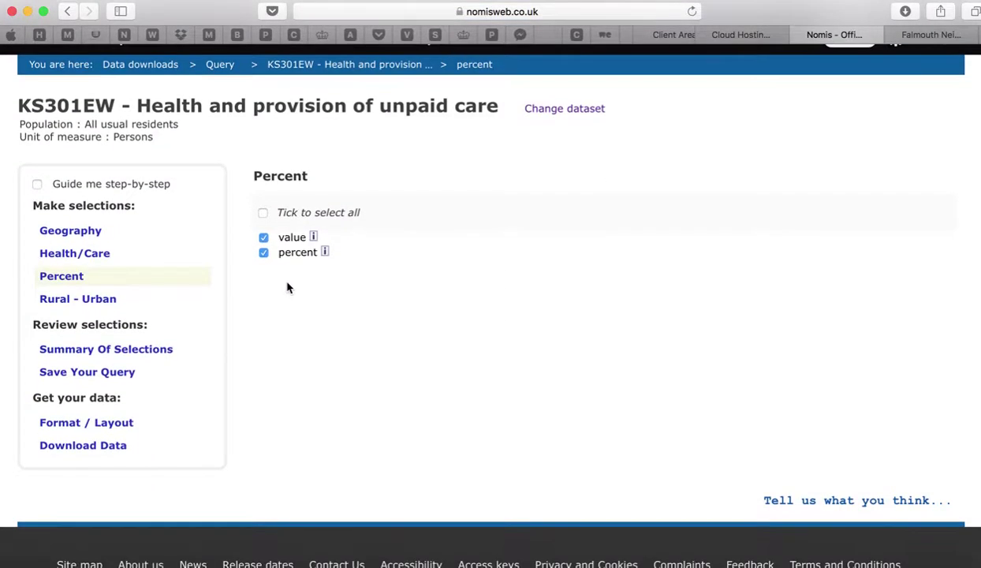
left_click(263, 239)
left_click(263, 238)
scroll(319, 317, "down", 3)
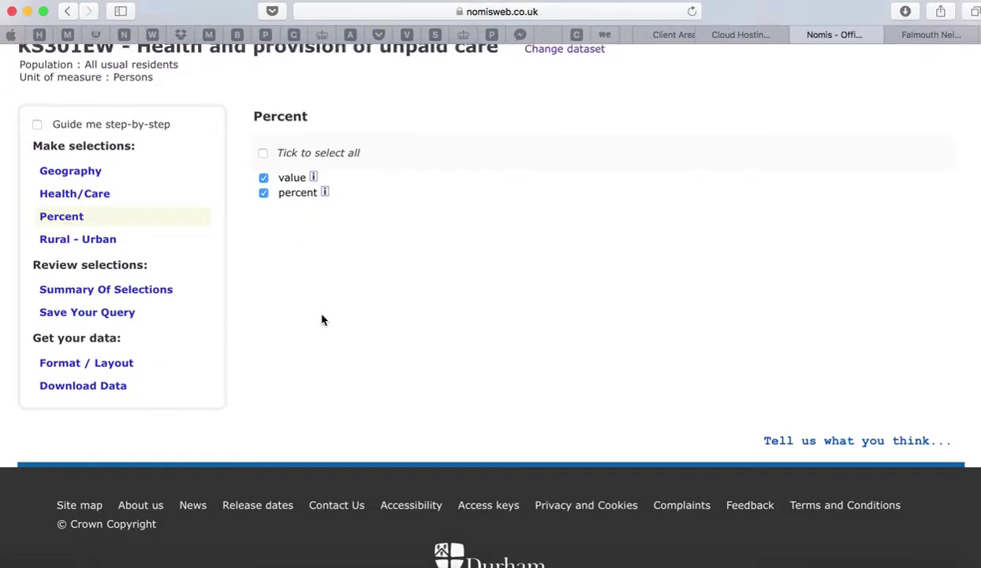
left_click(93, 199)
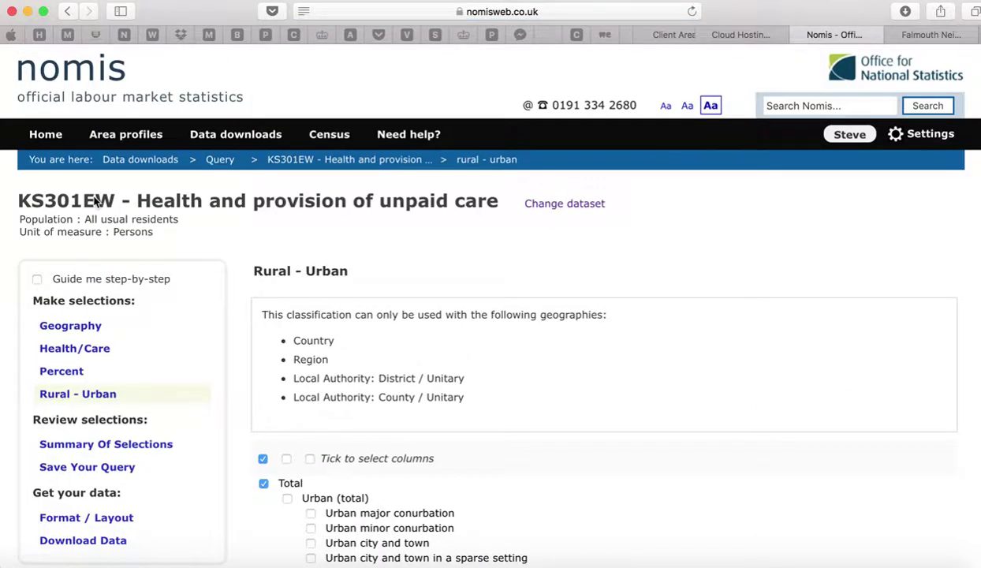
Step: Review the Rural - Urban checkboxes, keeping only Total ticked
scroll(453, 281, "down", 5)
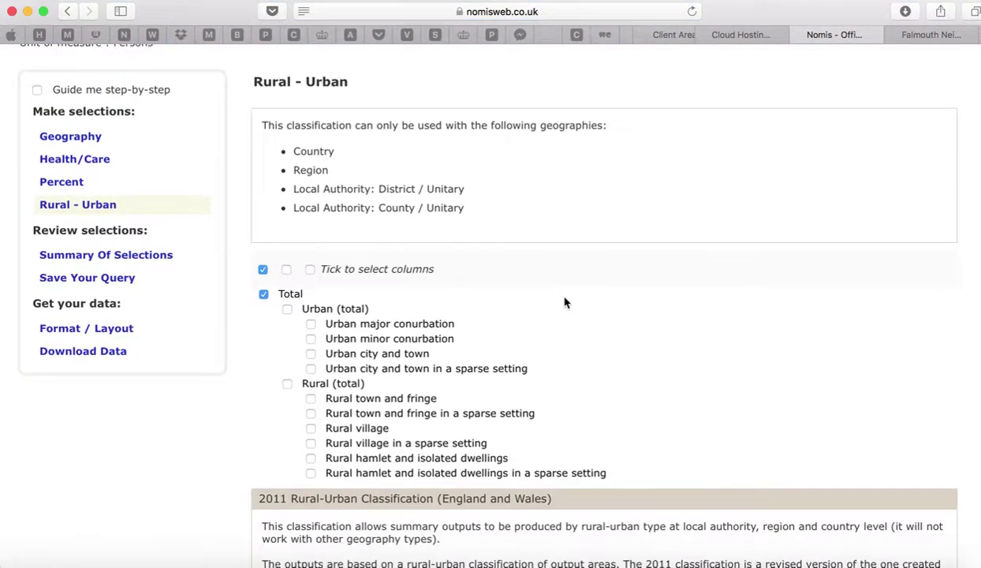
scroll(587, 333, "down", 2)
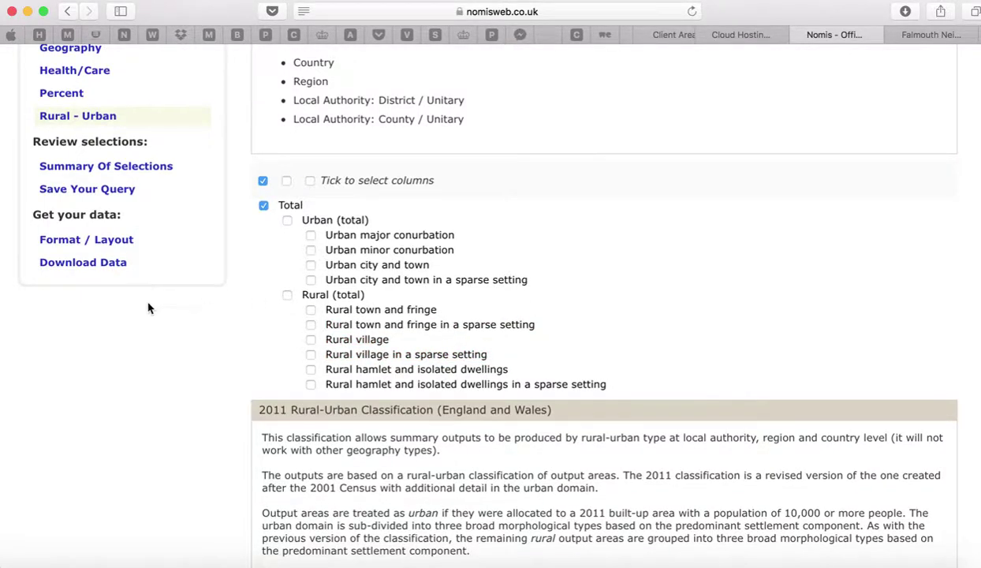
scroll(148, 308, "down", 1)
scroll(147, 308, "up", 2)
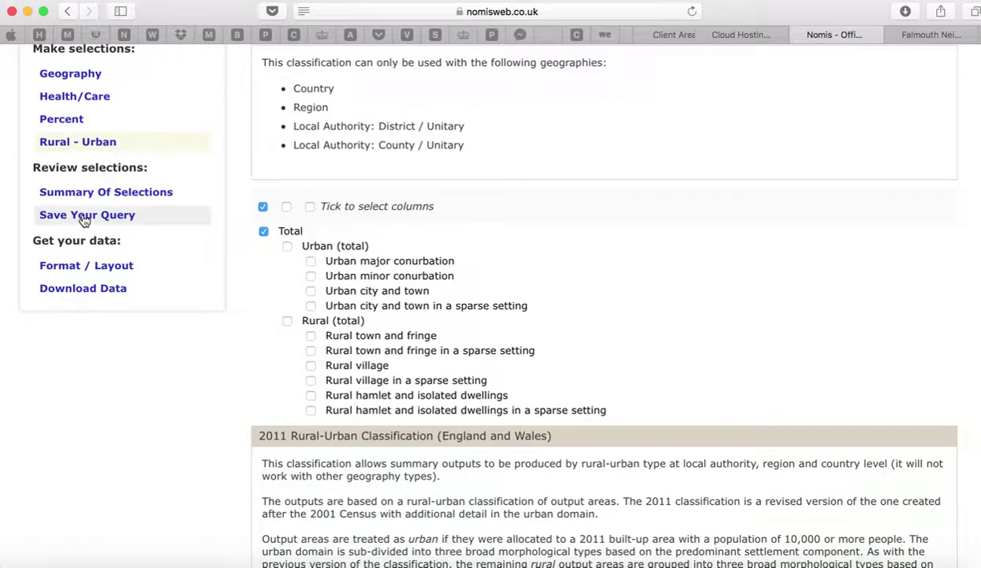
left_click(83, 219)
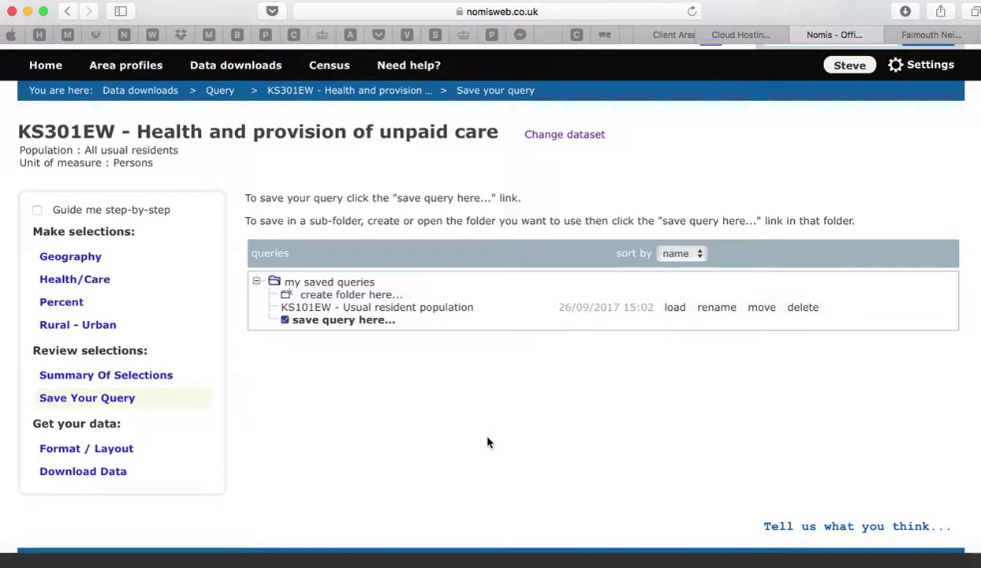
Step: Save the KS301EW query in my saved queries under the name 'Health and Care'
left_click(343, 320)
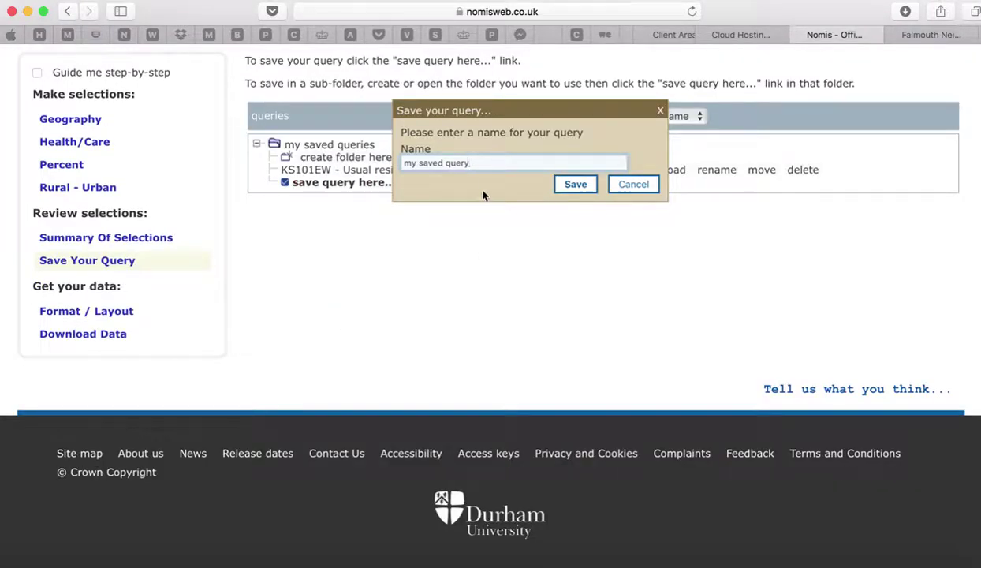
left_click_drag(471, 162, 388, 157)
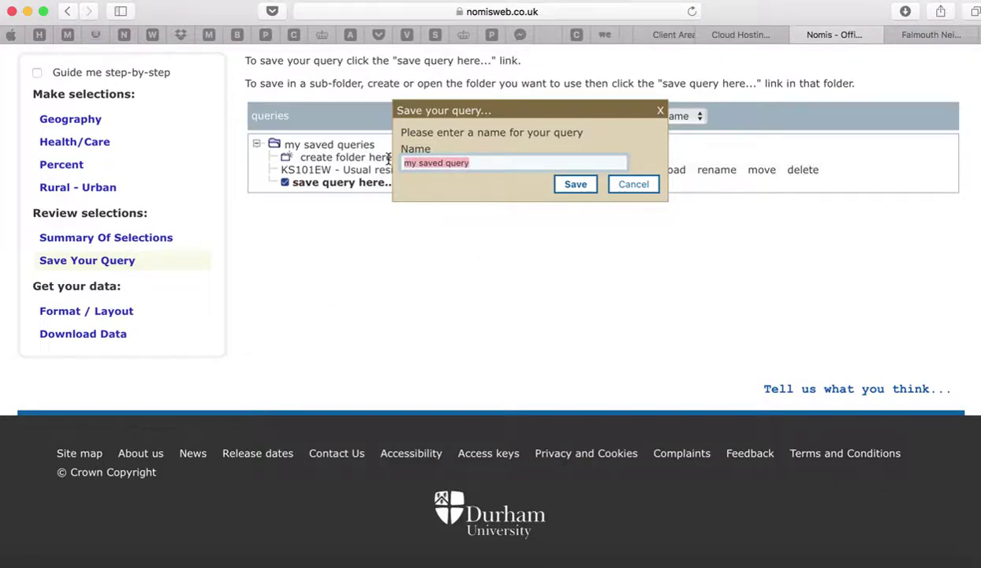
type("Health and Care")
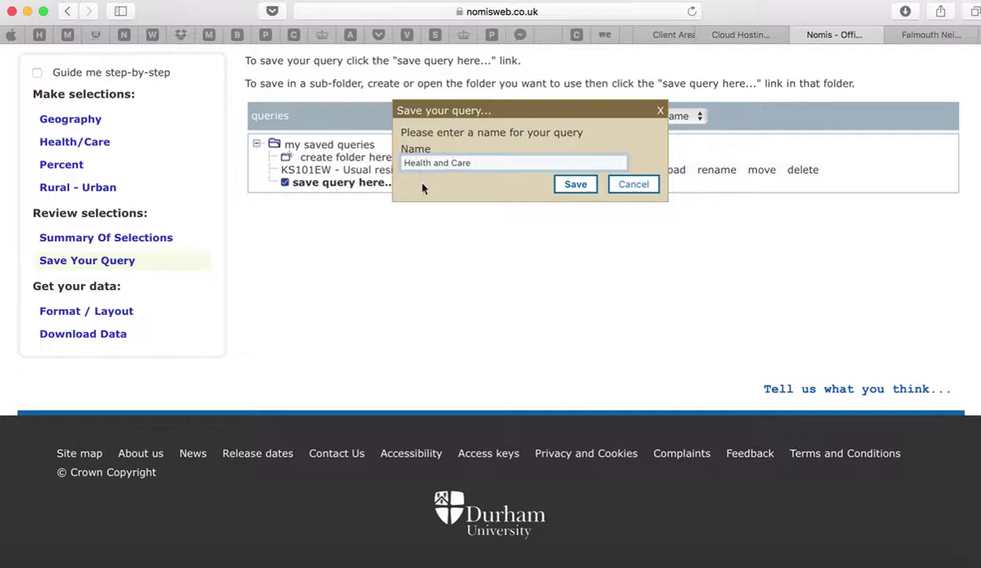
left_click(575, 186)
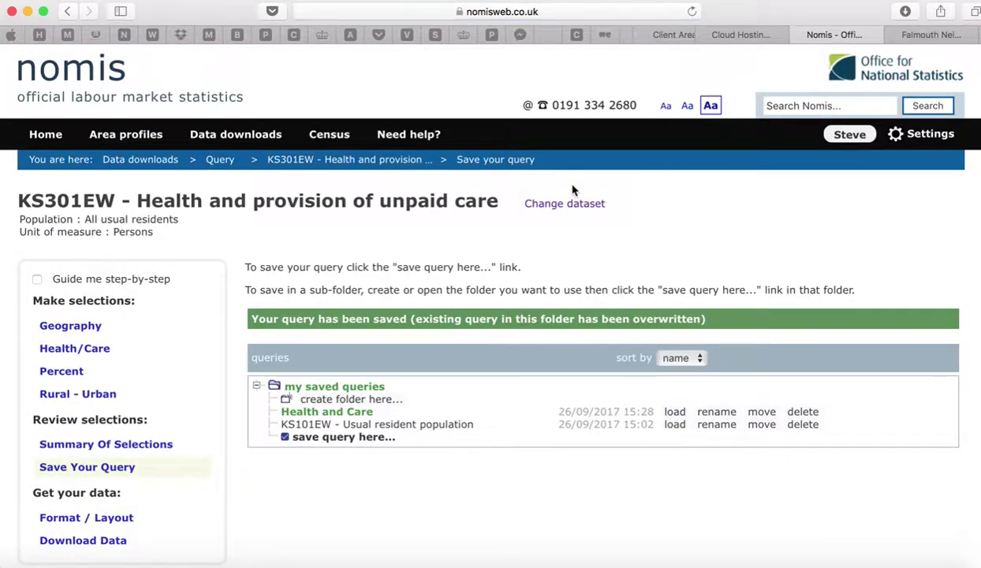
scroll(477, 268, "down", 3)
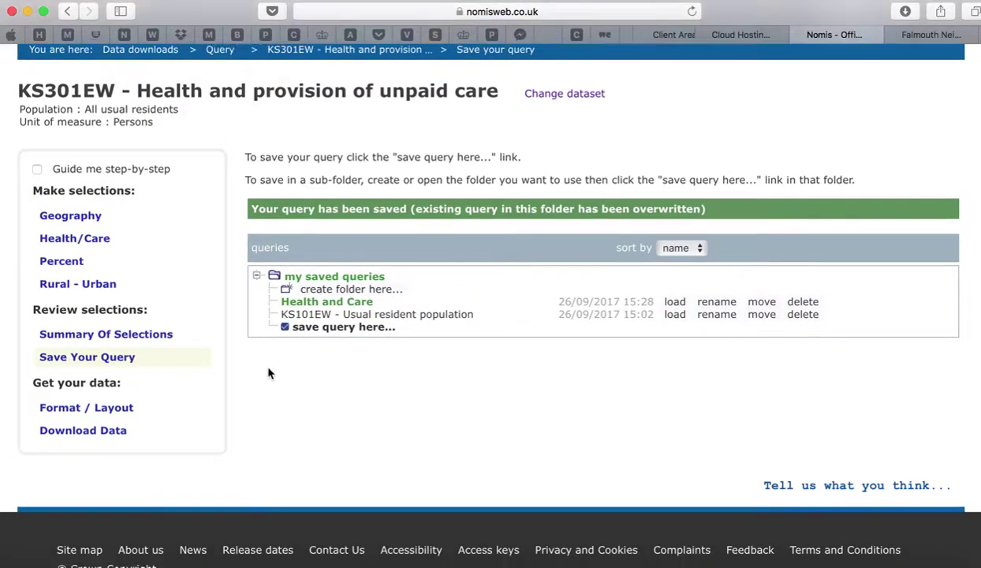
scroll(268, 373, "down", 2)
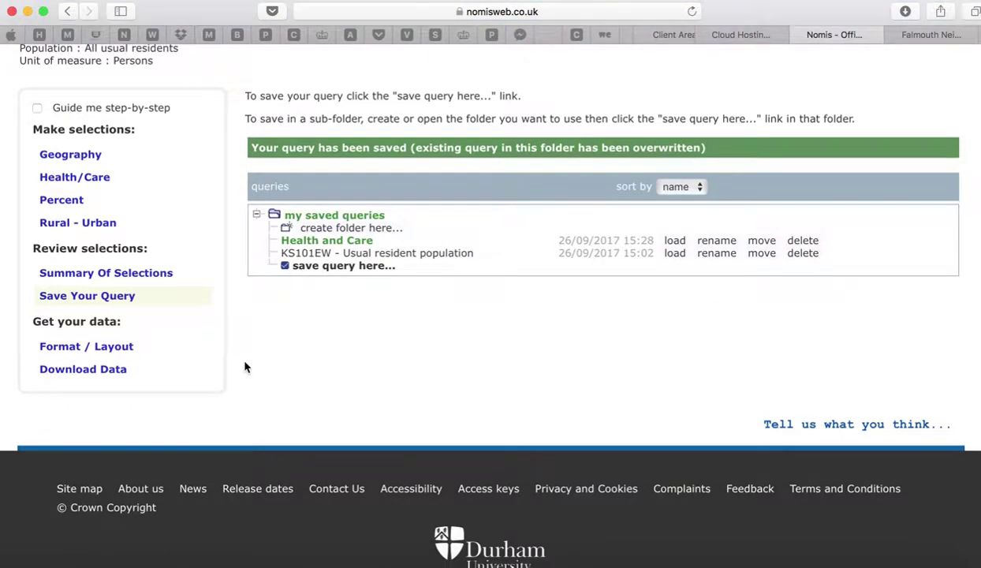
Step: From the KS301EW download options, pick Excel 2007 (.xlsx) and display the results table in the browser
left_click(91, 375)
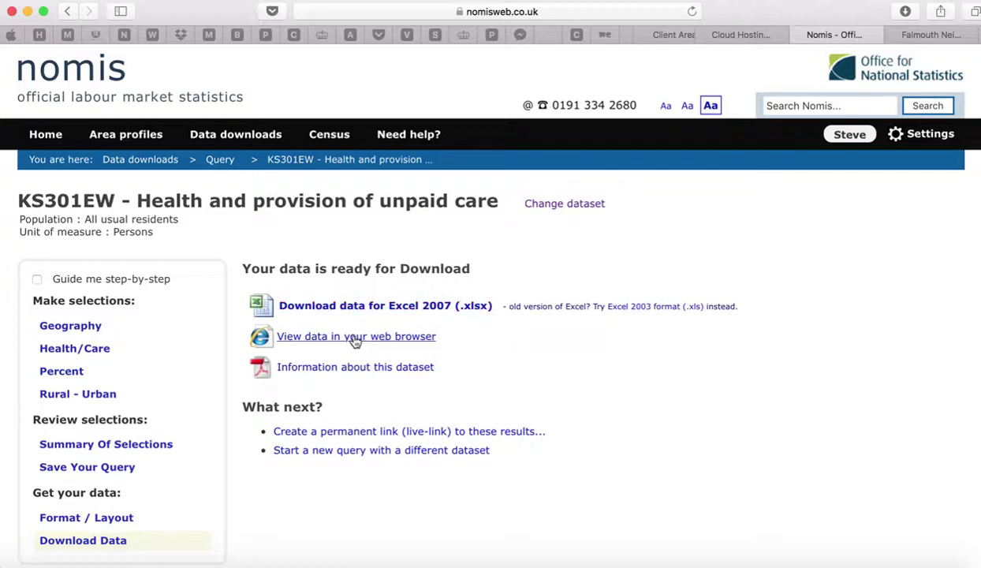
left_click(350, 310)
left_click(329, 336)
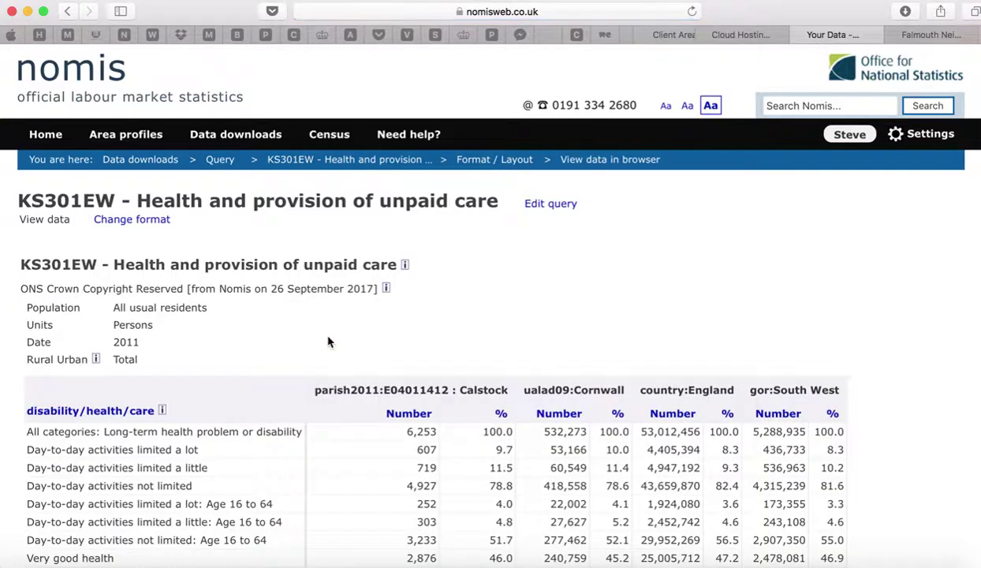
Step: Scroll through the KS301EW table: Calstock's 6,253 residents, 85.5% providing no unpaid care vs England's 89.8%
scroll(328, 341, "down", 5)
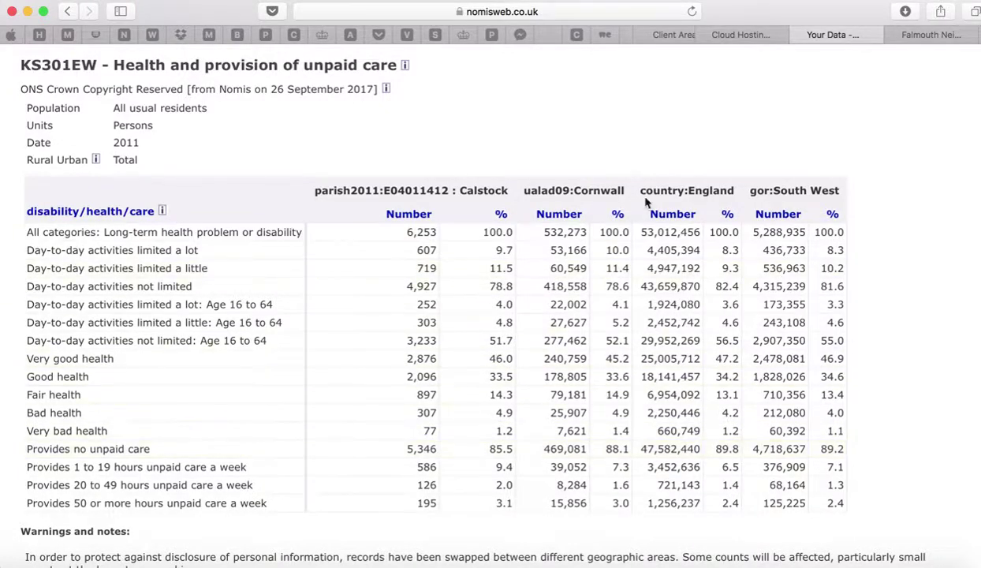
scroll(707, 99, "up", 5)
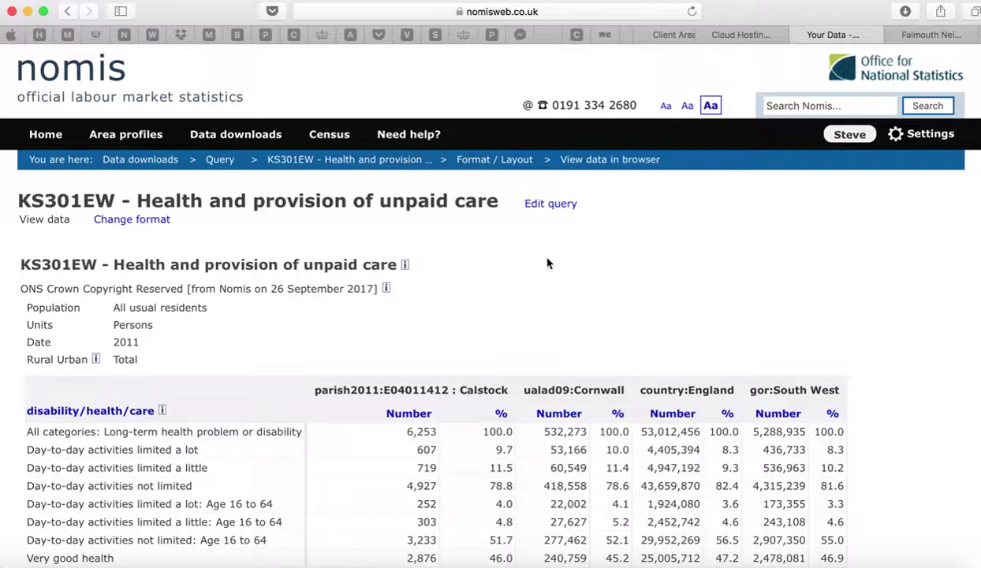
Step: Return to Dataset Selection via the Query breadcrumb and browse the Census 2011 Key Statistics tables
left_click(226, 161)
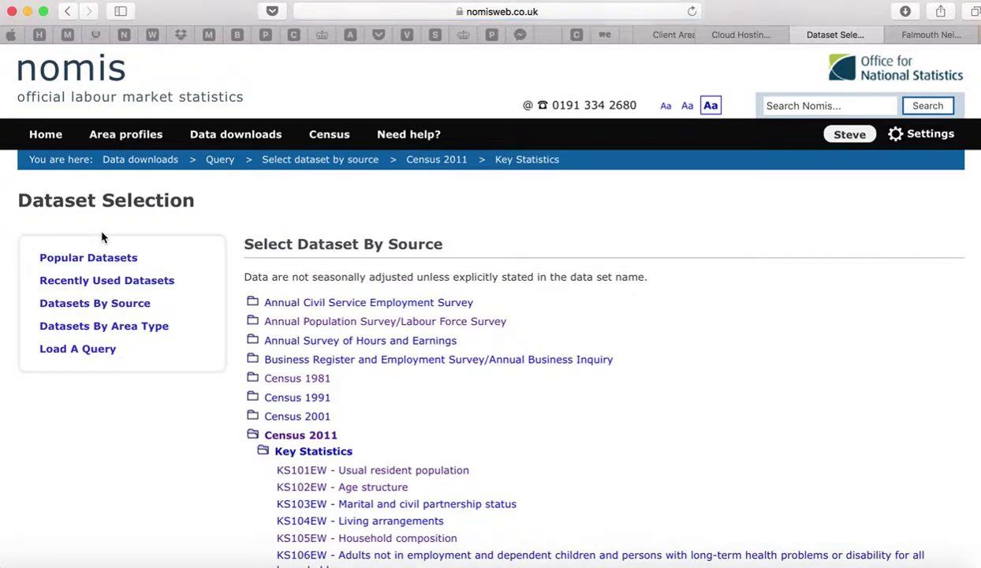
scroll(695, 386, "down", 3)
scroll(695, 387, "down", 3)
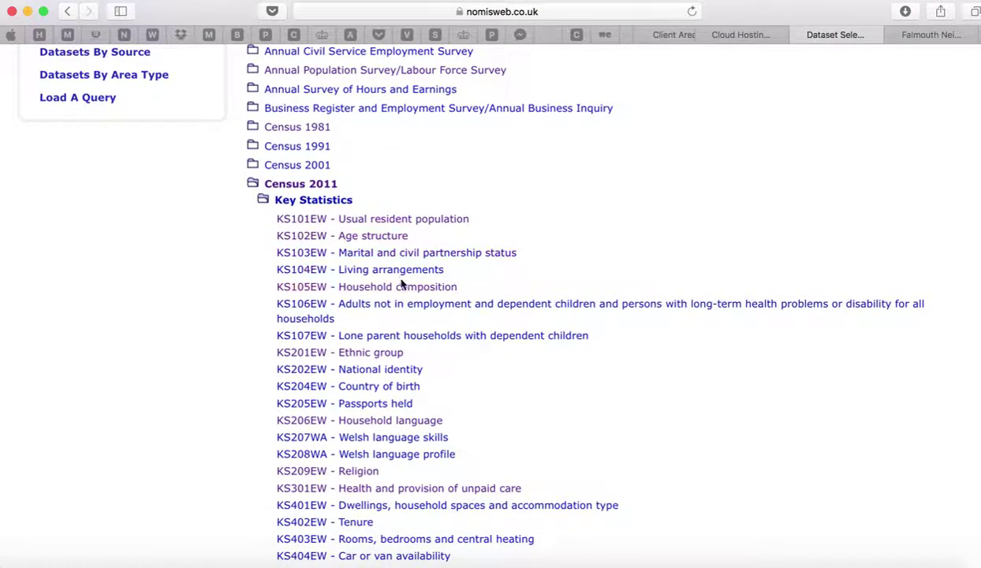
scroll(622, 254, "up", 5)
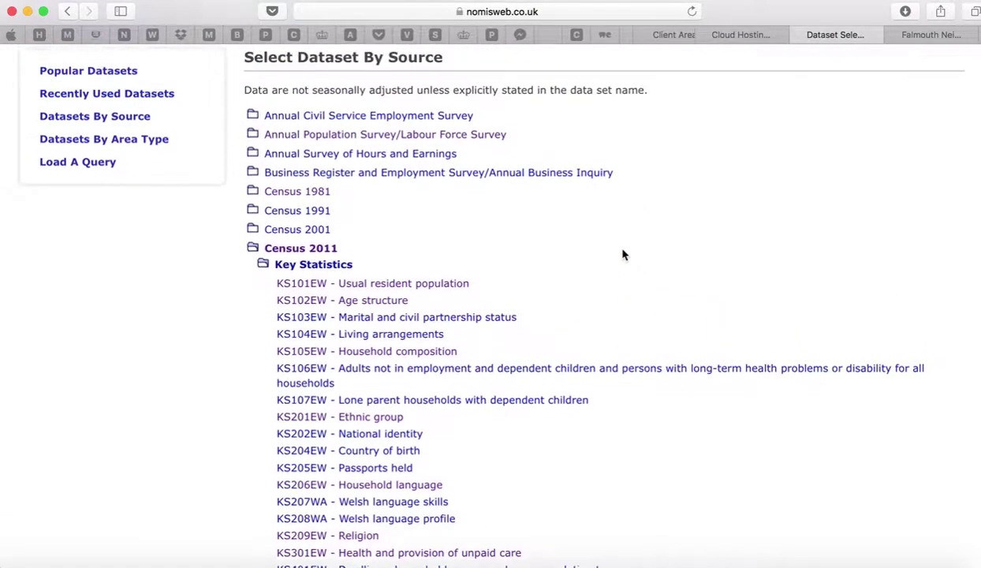